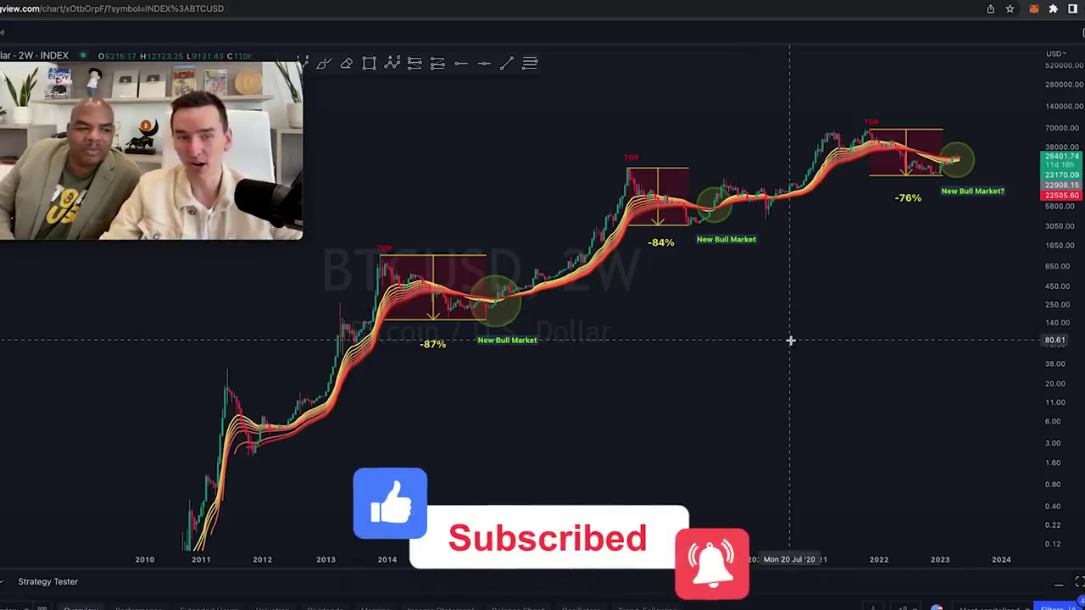
pyautogui.moveTo(854, 300); pyautogui.dragTo(859, 302)
pyautogui.moveTo(847, 262); pyautogui.dragTo(855, 258)
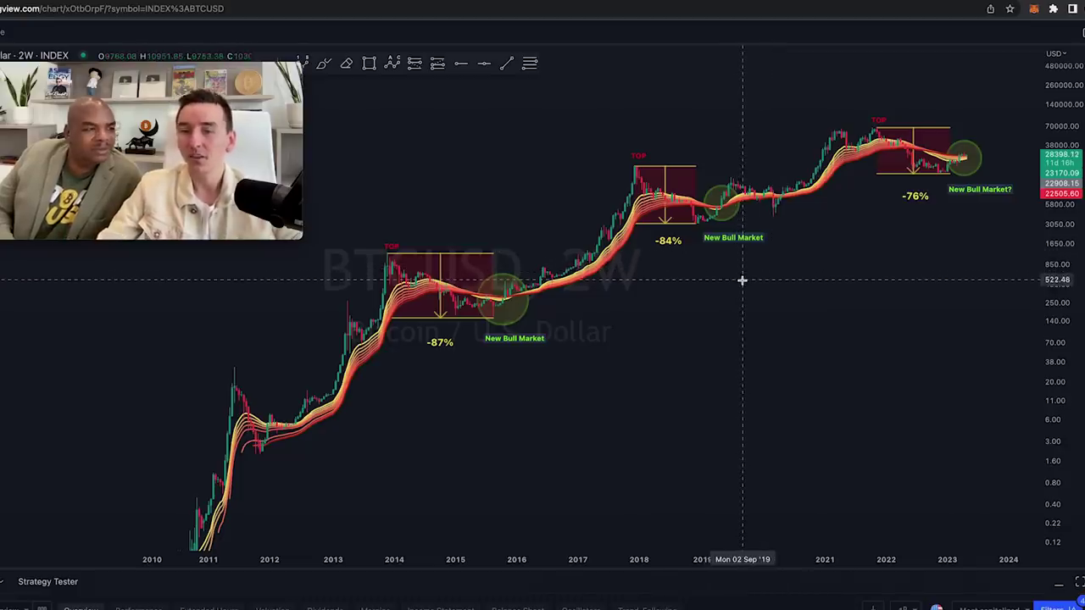
pyautogui.moveTo(720, 289); pyautogui.dragTo(717, 297)
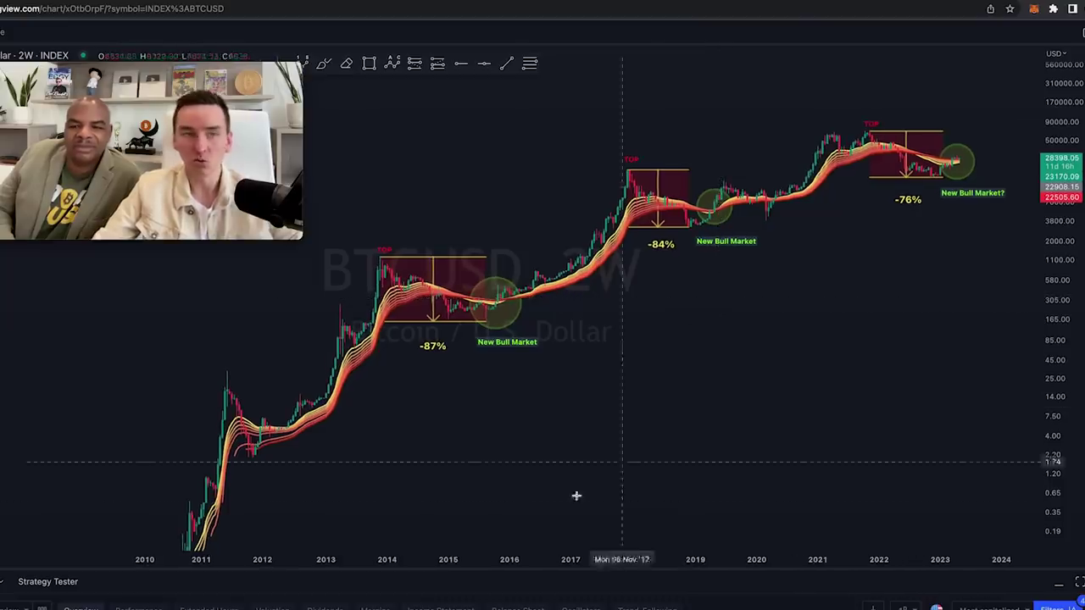
pyautogui.moveTo(253, 75); pyautogui.dragTo(234, 80)
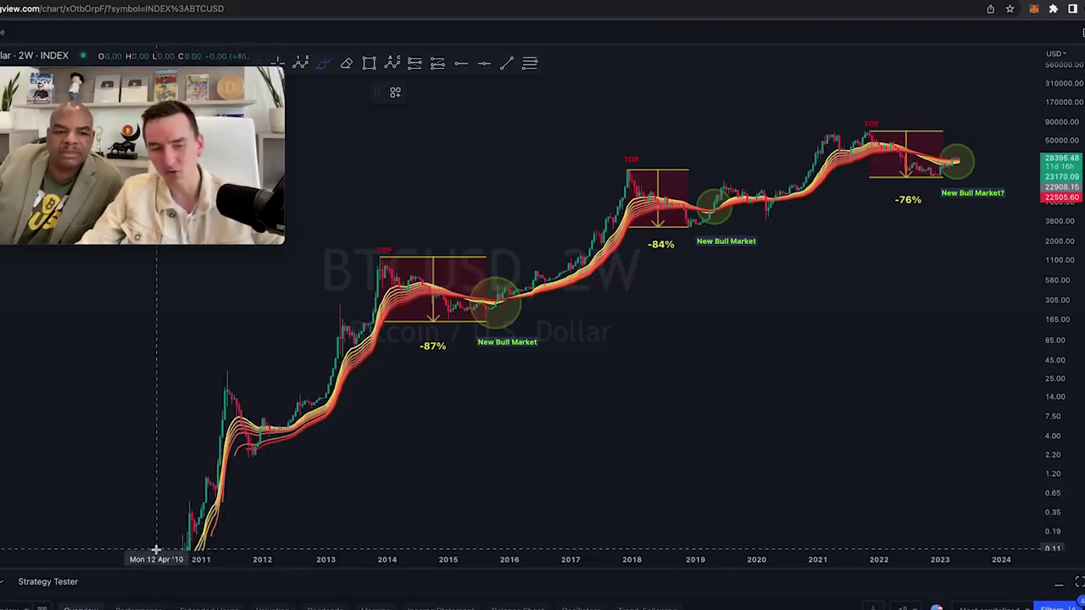
# Brush a rising yellow curve along the whole price history from 2010 to late 2023, and delete it
pyautogui.moveTo(152, 551)
pyautogui.mouseDown()
pyautogui.moveTo(243, 467)
pyautogui.moveTo(818, 166)
pyautogui.moveTo(989, 152)
pyautogui.mouseUp()
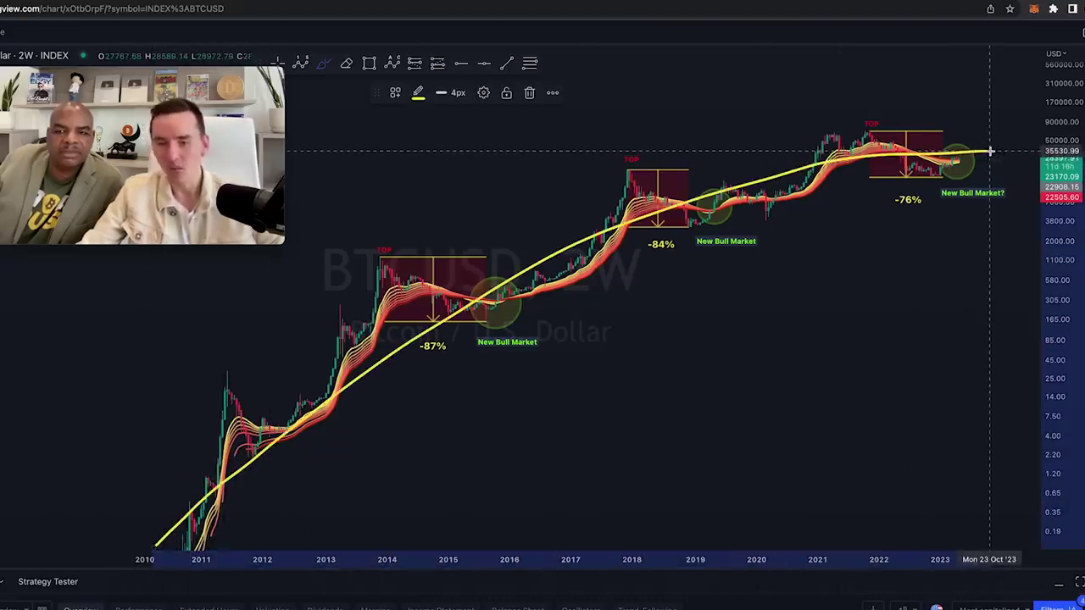
pyautogui.press('Delete')
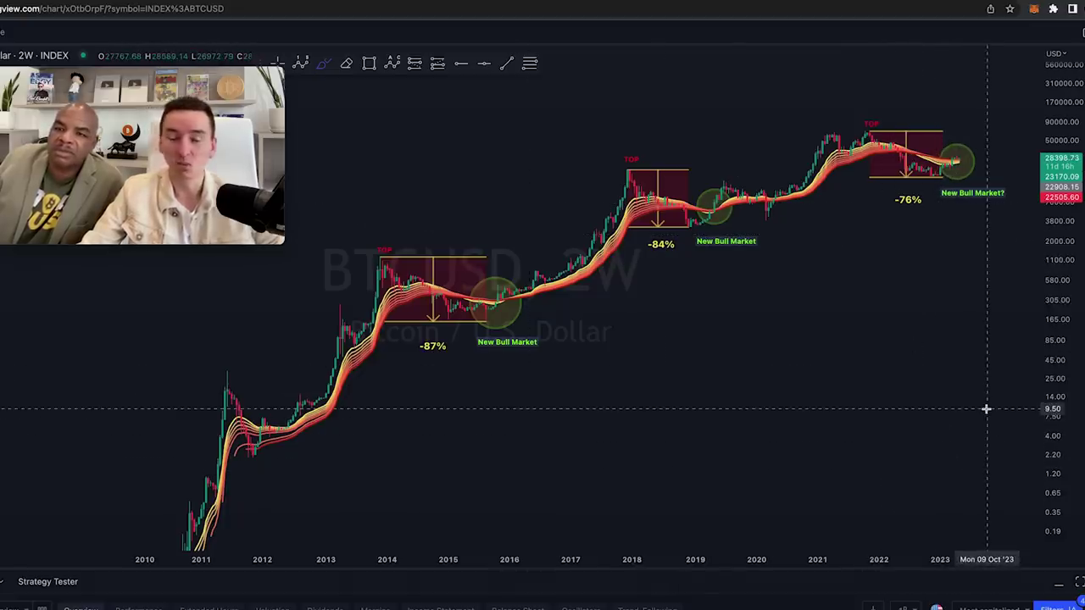
# Circle the -87% and -84% drawdown zones with the brush and clear the circles
pyautogui.moveTo(405, 240)
pyautogui.mouseDown()
pyautogui.moveTo(438, 356)
pyautogui.moveTo(422, 221)
pyautogui.mouseUp()
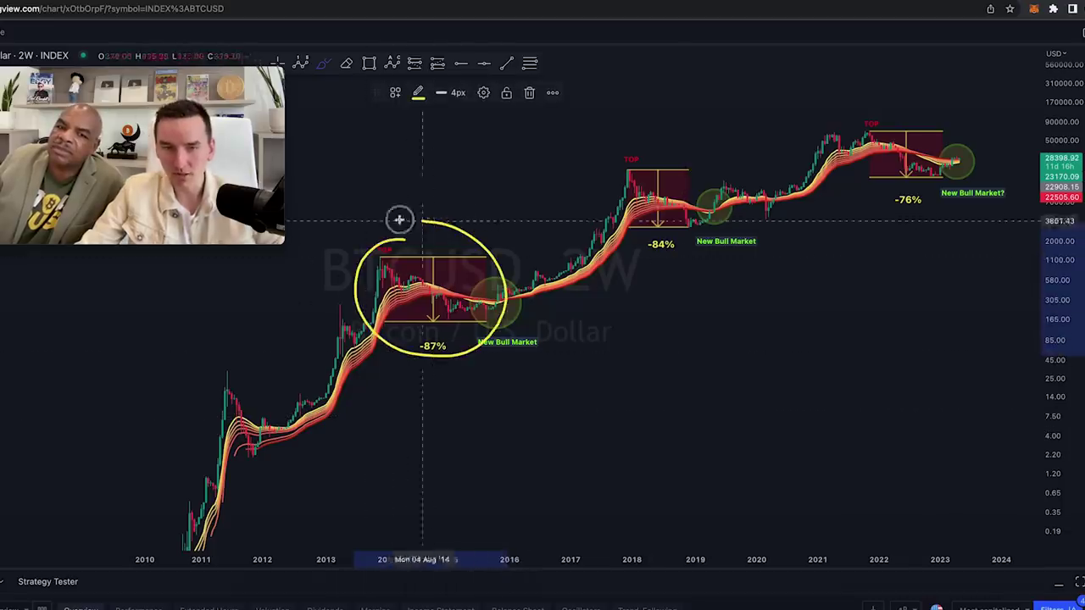
pyautogui.moveTo(652, 133)
pyautogui.mouseDown()
pyautogui.moveTo(590, 225)
pyautogui.moveTo(654, 135)
pyautogui.mouseUp()
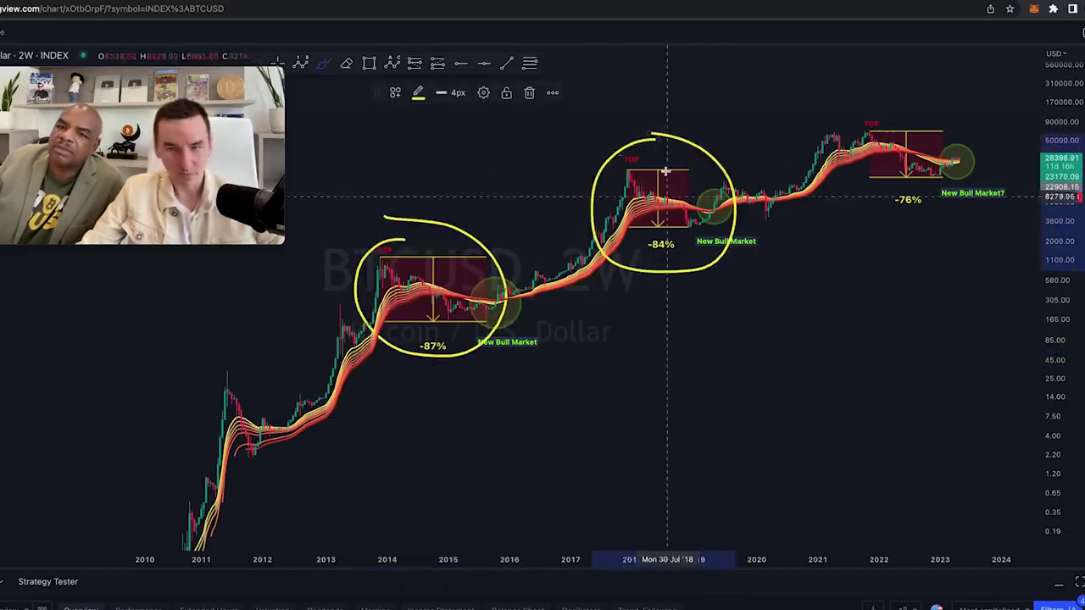
pyautogui.moveTo(413, 243)
pyautogui.mouseDown()
pyautogui.moveTo(360, 338)
pyautogui.moveTo(539, 341)
pyautogui.moveTo(455, 226)
pyautogui.moveTo(386, 229)
pyautogui.mouseUp()
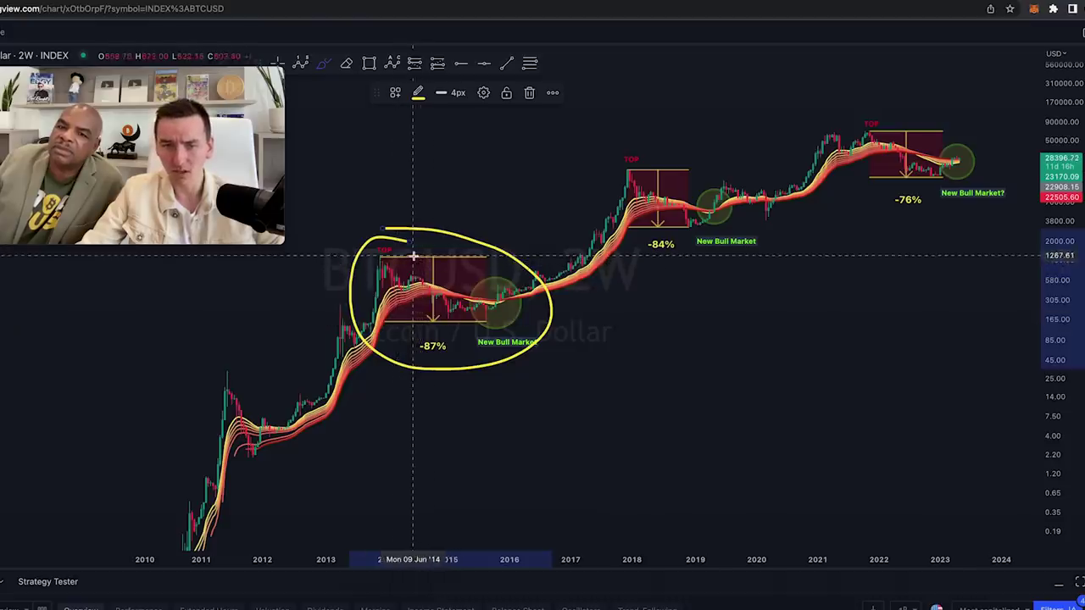
pyautogui.press('Delete')
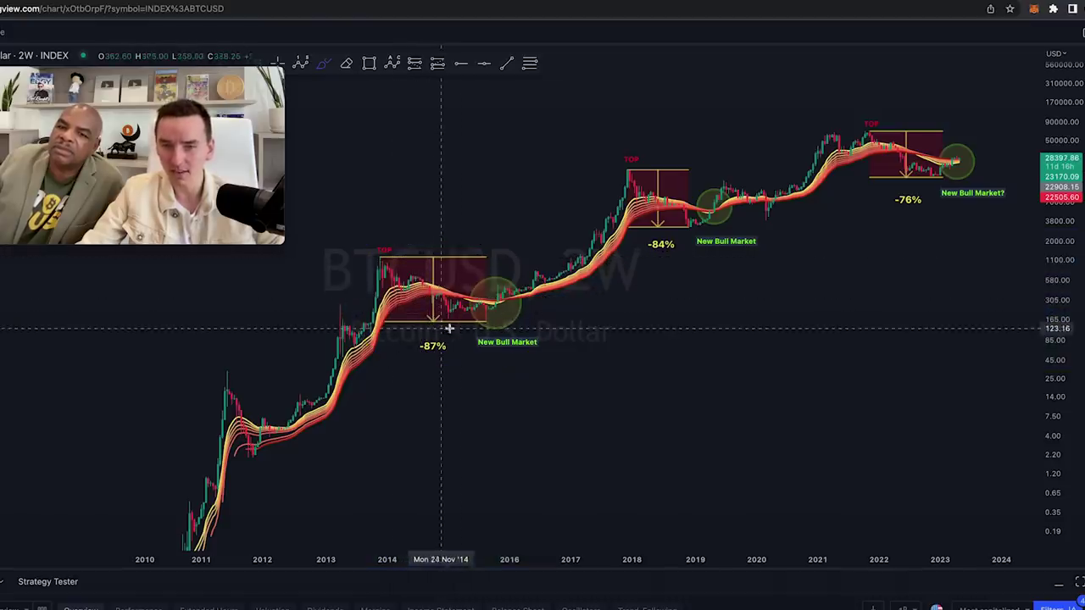
# Brush a curve along the rise from the 2015 New Bull Market circle to the 2017 top, and delete it
pyautogui.moveTo(458, 286)
pyautogui.mouseDown()
pyautogui.moveTo(455, 322)
pyautogui.moveTo(485, 285)
pyautogui.moveTo(464, 287)
pyautogui.moveTo(506, 298)
pyautogui.moveTo(498, 311)
pyautogui.moveTo(631, 174)
pyautogui.mouseUp()
pyautogui.press('Delete')
pyautogui.press('Delete')
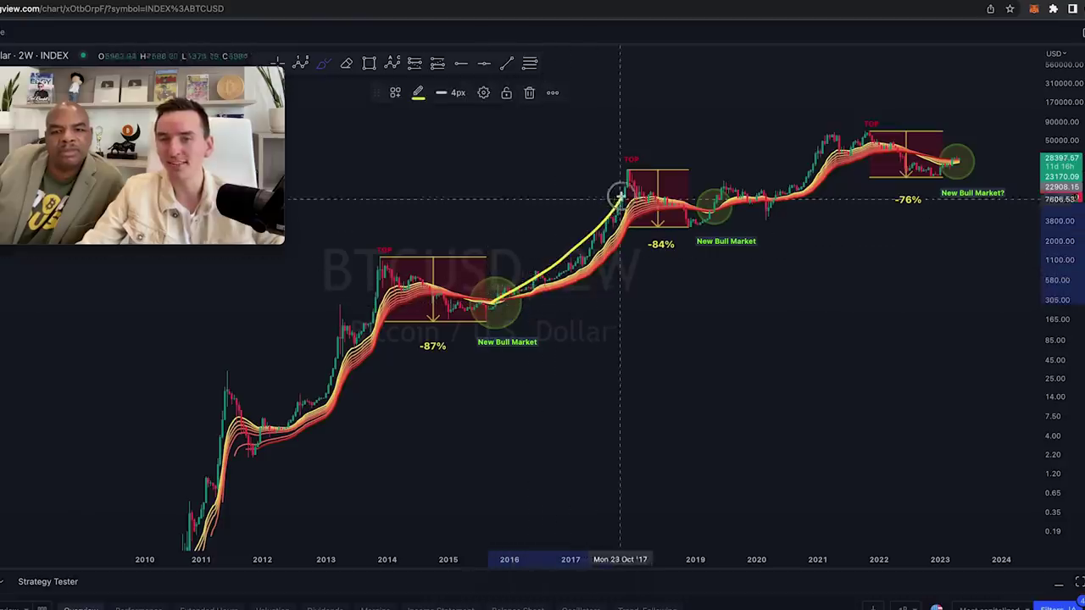
pyautogui.press('Delete')
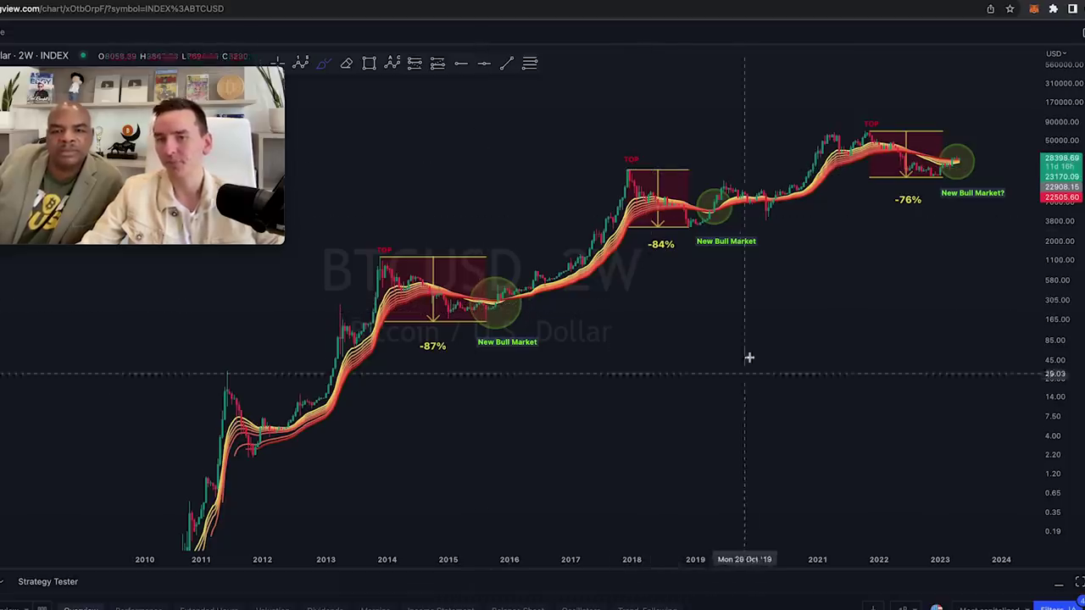
# Circle the -84% drawdown and brush the rise from the 2019 New Bull Market circle towards the 2021 peak, deleting both marks
pyautogui.moveTo(665, 165)
pyautogui.mouseDown()
pyautogui.moveTo(688, 278)
pyautogui.moveTo(636, 170)
pyautogui.moveTo(620, 250)
pyautogui.moveTo(675, 157)
pyautogui.moveTo(652, 152)
pyautogui.mouseUp()
pyautogui.press('Delete')
pyautogui.press('Delete')
pyautogui.moveTo(711, 198)
pyautogui.mouseDown()
pyautogui.moveTo(710, 222)
pyautogui.moveTo(707, 194)
pyautogui.moveTo(719, 204)
pyautogui.moveTo(725, 184)
pyautogui.moveTo(765, 203)
pyautogui.moveTo(837, 141)
pyautogui.mouseUp()
pyautogui.press('Delete')
pyautogui.press('Delete')
# Circle the 2019 to 2020 price dip after the second New Bull Market circle with the brush, and delete the strokes
pyautogui.moveTo(780, 188)
pyautogui.mouseDown()
pyautogui.moveTo(750, 203)
pyautogui.moveTo(780, 225)
pyautogui.moveTo(775, 187)
pyautogui.moveTo(768, 232)
pyautogui.moveTo(765, 170)
pyautogui.moveTo(780, 197)
pyautogui.moveTo(678, 184)
pyautogui.mouseUp()
pyautogui.press('Delete')
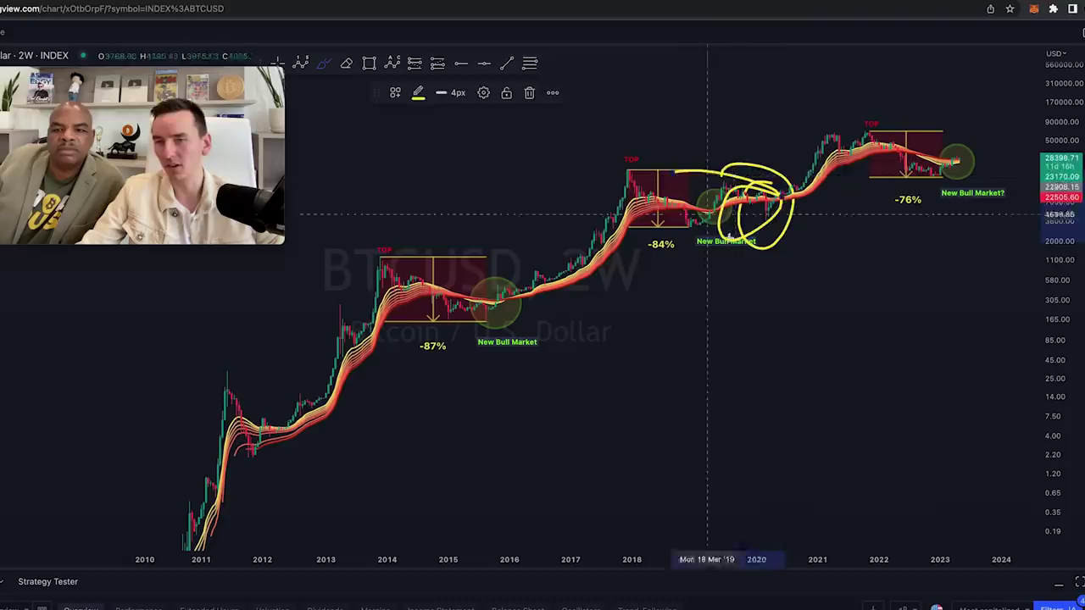
pyautogui.press('Delete')
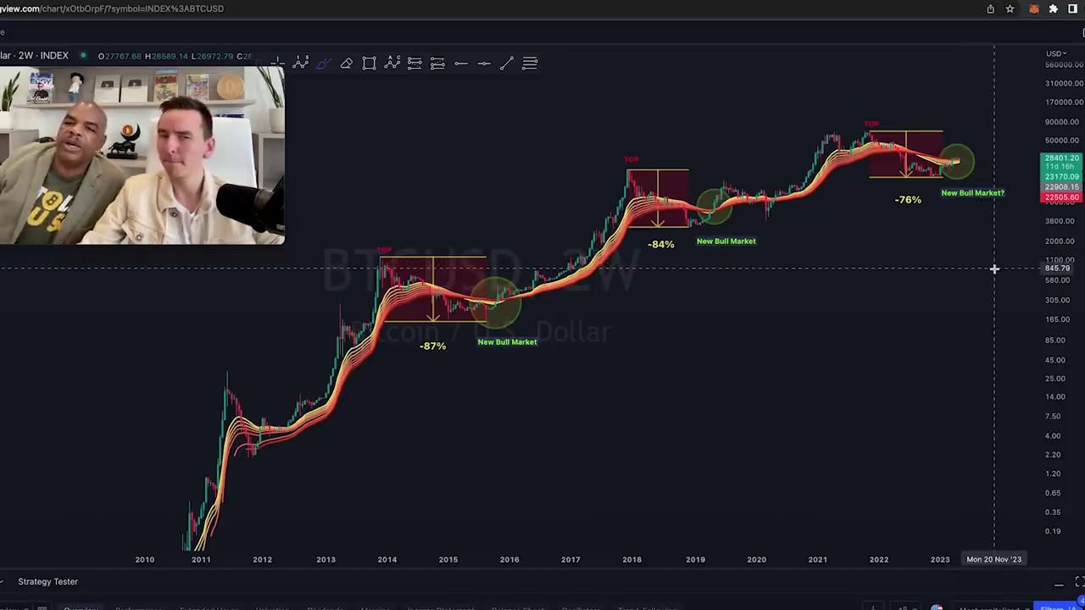
# Circle the "New Bull Market?" zone and the -76% drawdown with the brush, removing each mark
pyautogui.moveTo(961, 133)
pyautogui.mouseDown()
pyautogui.moveTo(927, 175)
pyautogui.moveTo(987, 177)
pyautogui.moveTo(952, 132)
pyautogui.moveTo(937, 192)
pyautogui.moveTo(956, 127)
pyautogui.moveTo(910, 156)
pyautogui.mouseUp()
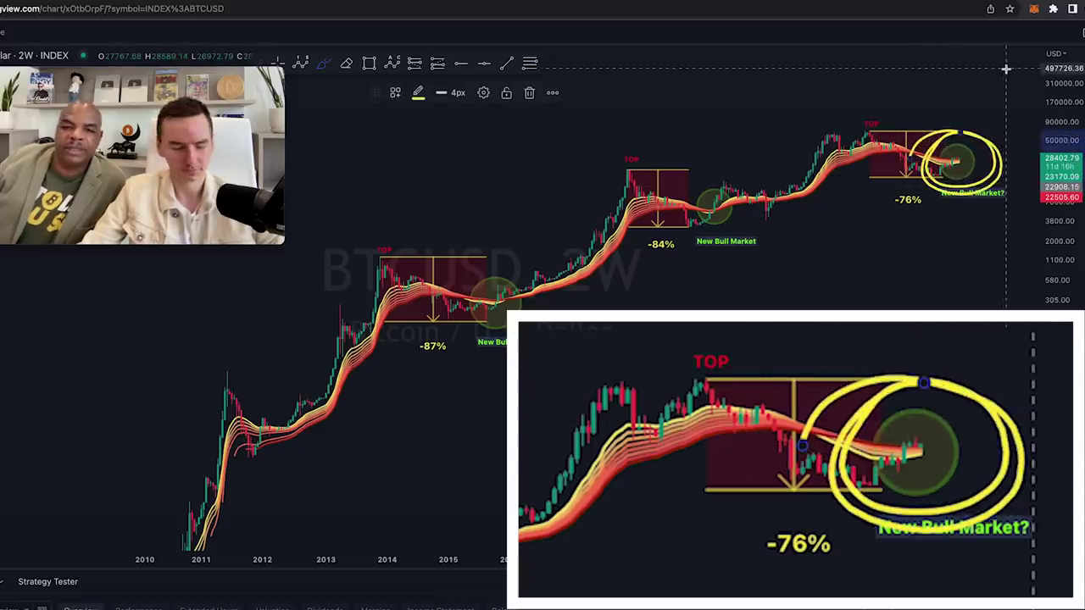
pyautogui.press('Delete')
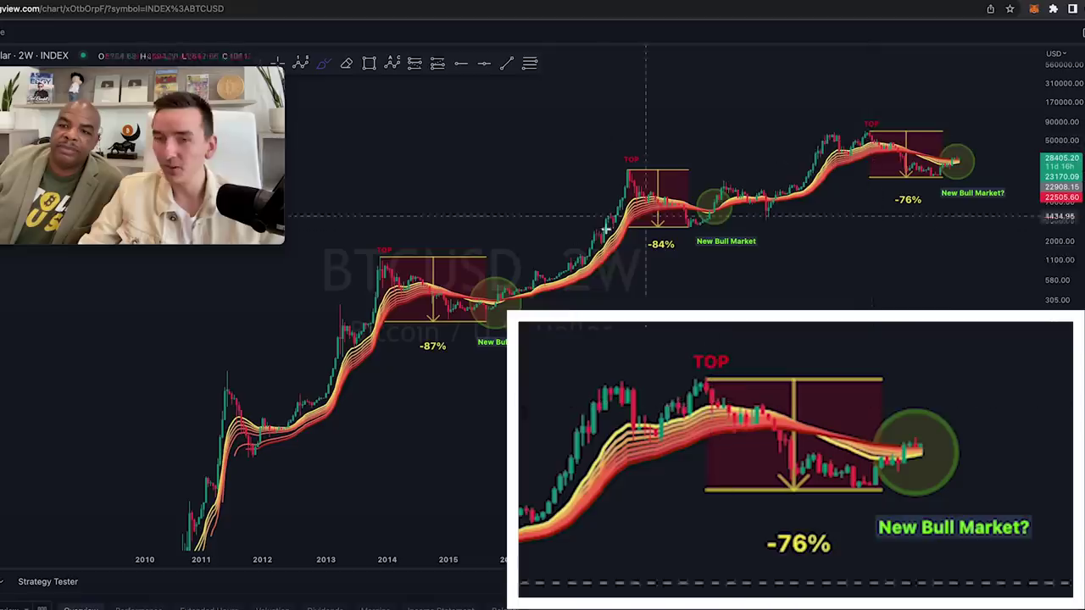
pyautogui.moveTo(898, 125)
pyautogui.mouseDown()
pyautogui.moveTo(857, 195)
pyautogui.moveTo(965, 158)
pyautogui.moveTo(895, 117)
pyautogui.mouseUp()
pyautogui.press('super+z')
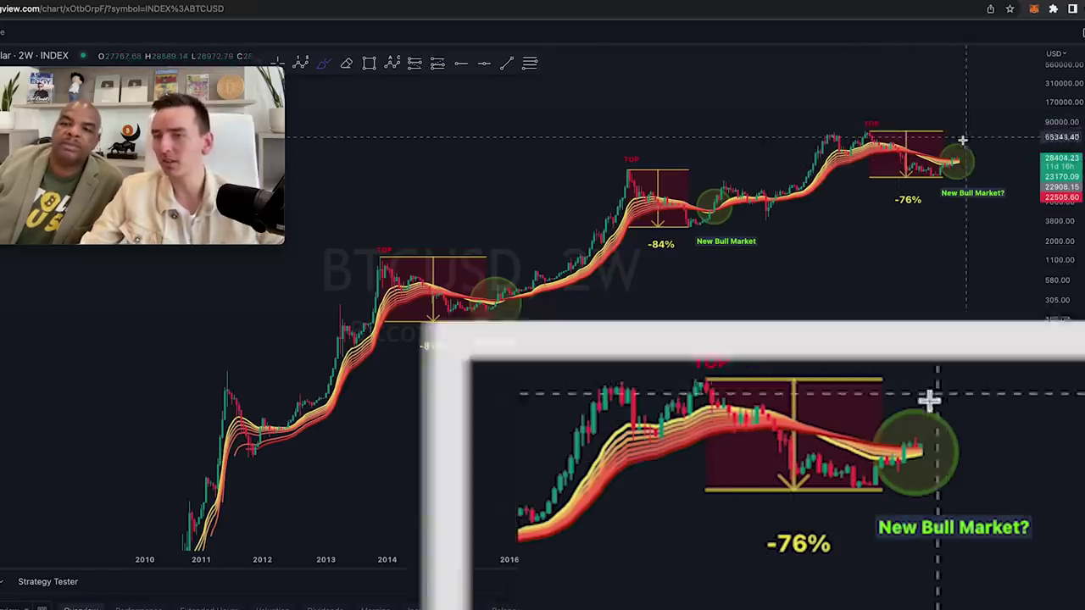
# Circle the current zone and the -87% and -84% drawdowns with the brush, and undo the circles
pyautogui.moveTo(956, 146); pyautogui.dragTo(941, 143)
pyautogui.moveTo(458, 233)
pyautogui.mouseDown()
pyautogui.moveTo(474, 389)
pyautogui.moveTo(426, 213)
pyautogui.moveTo(405, 212)
pyautogui.mouseUp()
pyautogui.moveTo(669, 151)
pyautogui.mouseDown()
pyautogui.moveTo(601, 133)
pyautogui.moveTo(768, 276)
pyautogui.moveTo(648, 127)
pyautogui.mouseUp()
pyautogui.hotkey('ctrl', 'z')
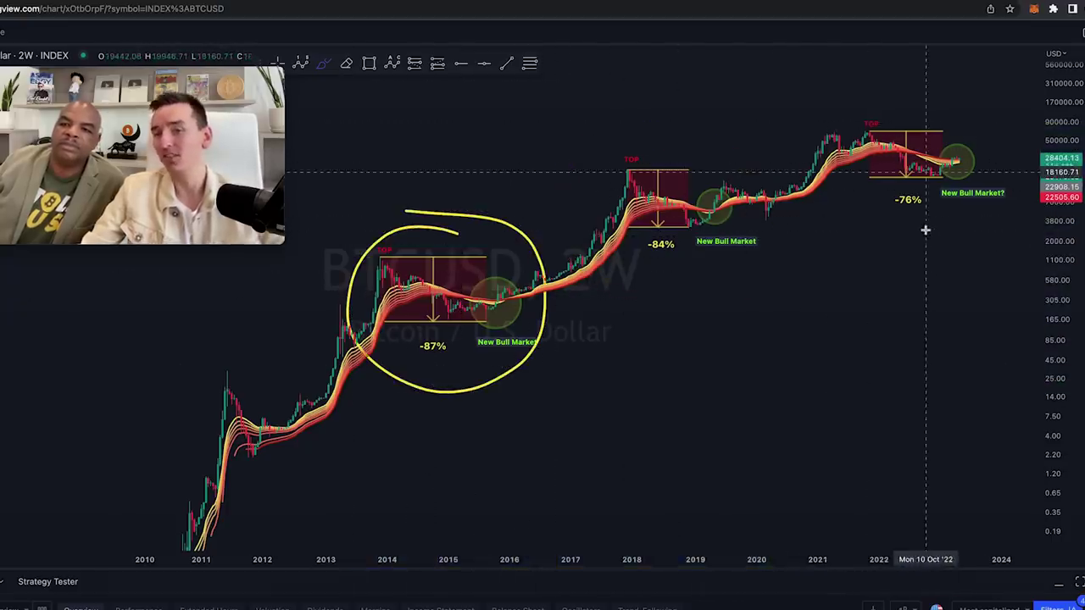
pyautogui.hotkey('ctrl', 'z')
# Brush vertical lines through the chart at mid-2016, March 2020 and early 2024, and undo all three
pyautogui.moveTo(540, 212); pyautogui.dragTo(548, 375)
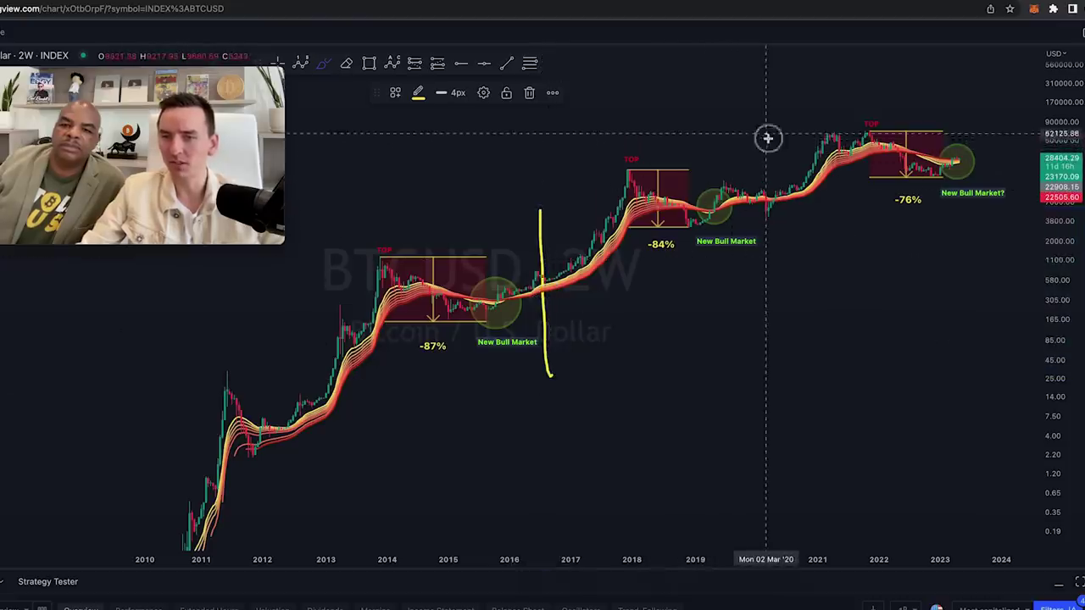
pyautogui.moveTo(767, 137); pyautogui.dragTo(769, 335)
pyautogui.moveTo(1003, 80); pyautogui.dragTo(1010, 268)
pyautogui.hotkey('ctrl', 'z')
pyautogui.hotkey('ctrl', 'z')
pyautogui.hotkey('ctrl', 'z')
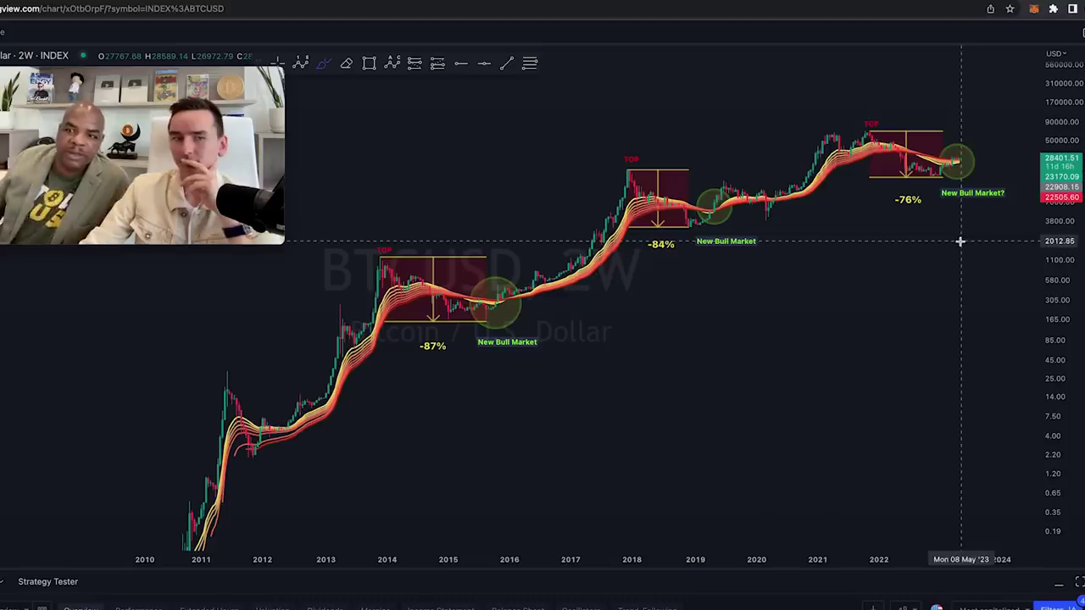
pyautogui.moveTo(227, 173)
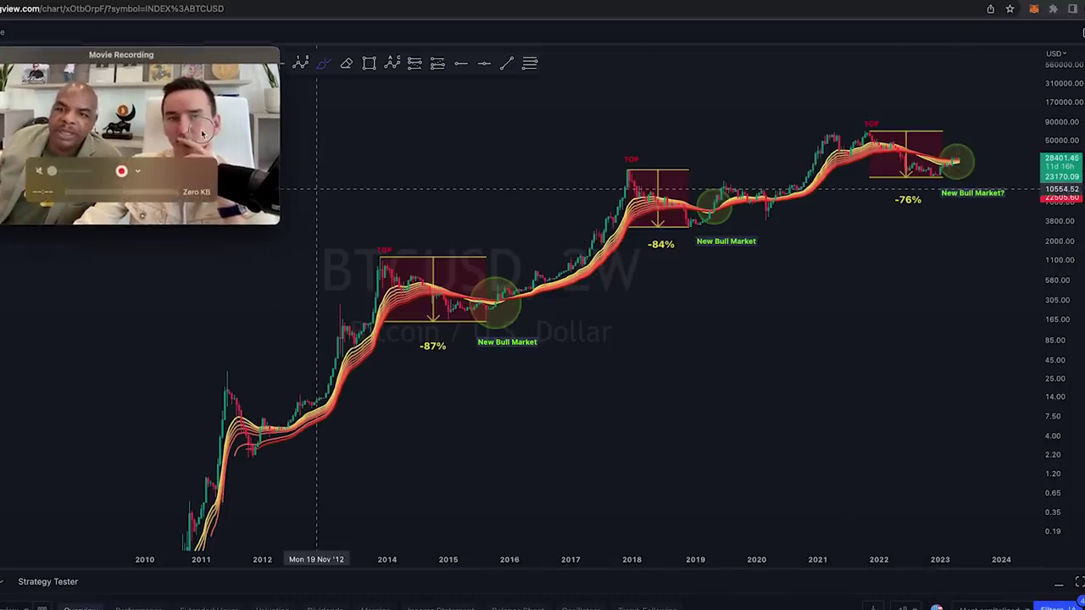
pyautogui.moveTo(266, 215); pyautogui.dragTo(353, 263)
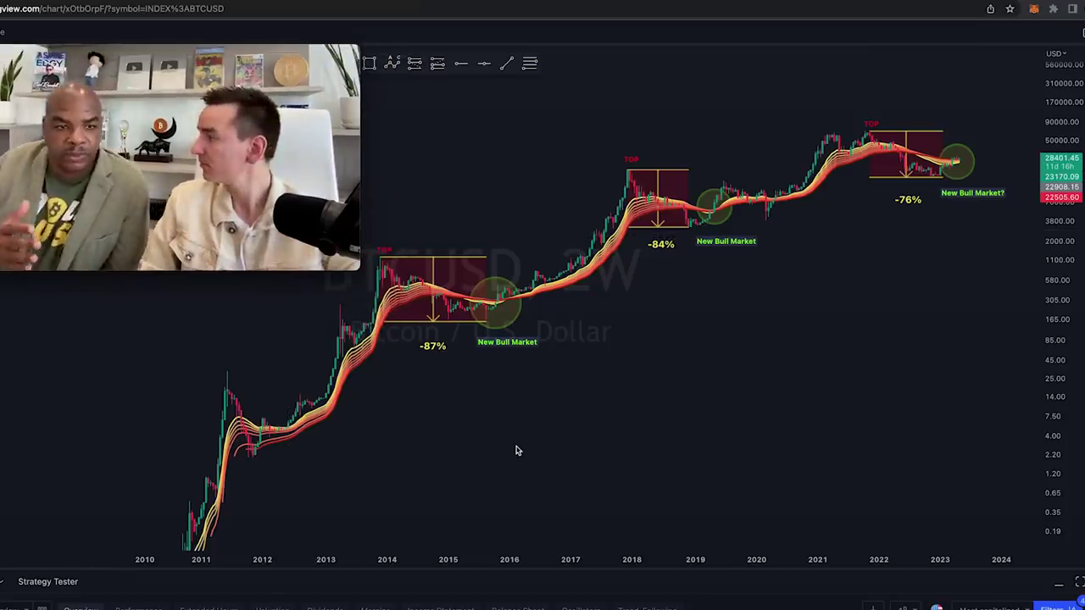